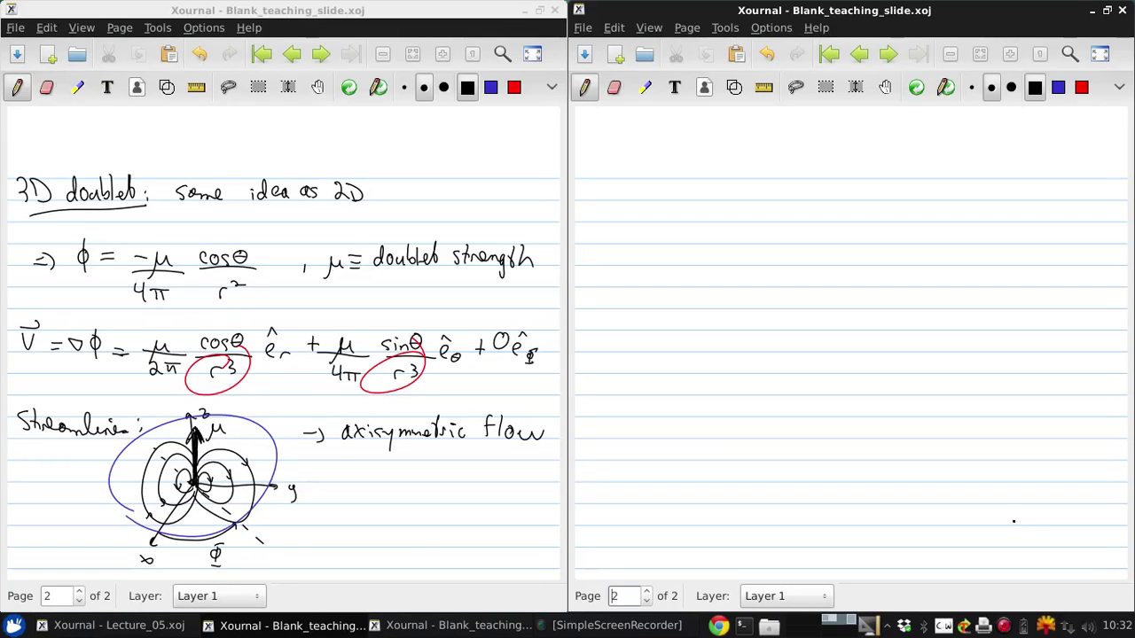
Handwrite 'Flow over sphere: 3D doublet + uniform flow' across the top of page 2.
mouse_move(593, 177)
left_mouse_down()
mouse_move(611, 199)
mouse_move(708, 189)
mouse_move(743, 204)
mouse_move(842, 192)
mouse_move(835, 202)
left_mouse_up()
mouse_move(849, 183)
left_mouse_down()
mouse_move(851, 200)
mouse_move(890, 199)
mouse_move(916, 179)
mouse_move(928, 197)
mouse_move(942, 174)
mouse_move(973, 199)
left_mouse_up()
left_click_drag(961, 189, 1019, 202)
left_click_drag(1034, 179, 1027, 202)
left_click_drag(1021, 190, 1068, 201)
left_click_drag(1068, 184, 1075, 189)
mouse_move(1084, 181)
left_mouse_down()
mouse_move(1082, 201)
mouse_move(1109, 188)
left_mouse_up()
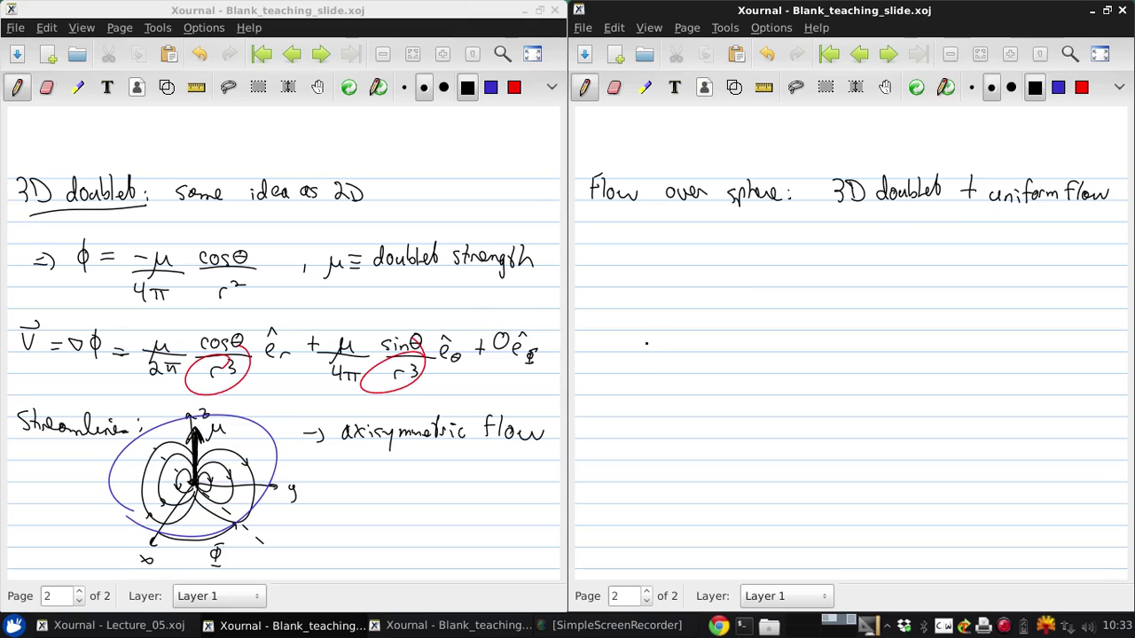
Write Vr = −V∞cosθ under the heading, with an arrow from 'uniform flow' to it.
mouse_move(610, 246)
left_mouse_down()
mouse_move(612, 259)
mouse_move(624, 248)
mouse_move(635, 262)
mouse_move(654, 257)
left_mouse_up()
left_click_drag(644, 262, 678, 254)
mouse_move(685, 245)
left_mouse_down()
mouse_move(701, 243)
mouse_move(709, 266)
mouse_move(718, 259)
left_mouse_up()
mouse_move(1012, 218)
left_mouse_down()
mouse_move(1010, 249)
mouse_move(808, 263)
left_mouse_up()
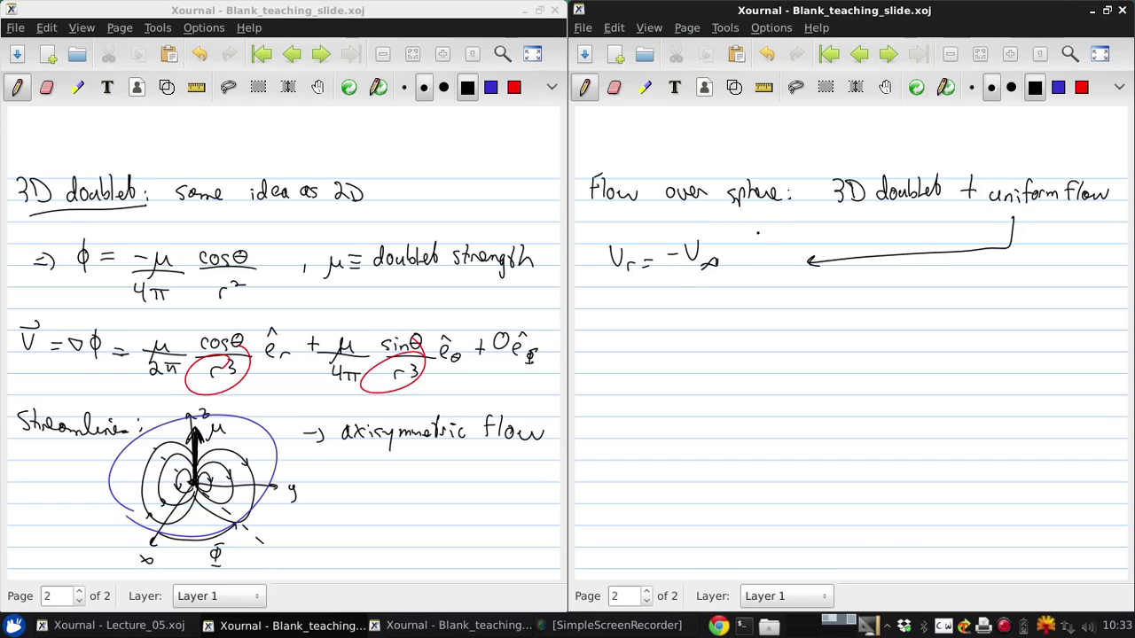
left_click_drag(735, 254, 733, 263)
left_click_drag(742, 254, 768, 257)
Write Vθ = V∞sinθ and Vφ = 0 on the lines below Vr.
mouse_move(611, 273)
left_mouse_down()
mouse_move(610, 284)
mouse_move(620, 276)
left_mouse_up()
left_click_drag(628, 282, 657, 282)
mouse_move(647, 286)
left_mouse_down()
mouse_move(691, 270)
mouse_move(711, 283)
left_mouse_up()
left_click_drag(725, 273, 719, 285)
left_click_drag(728, 287, 742, 287)
left_click_drag(752, 272, 755, 274)
left_click_drag(750, 279, 762, 278)
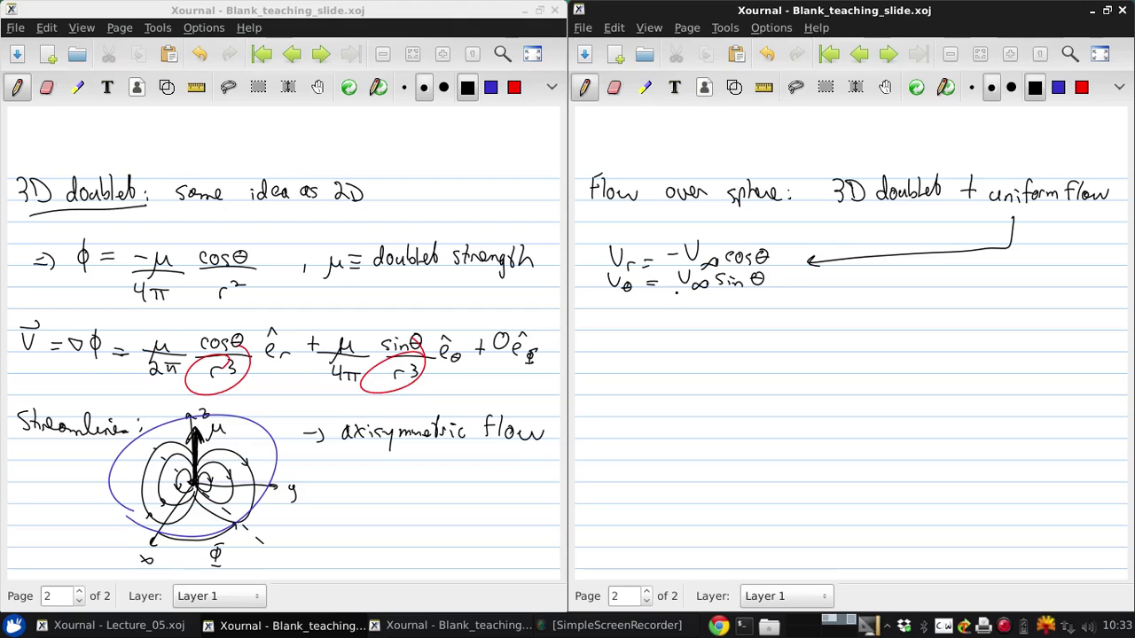
left_click_drag(609, 296, 629, 304)
mouse_move(632, 302)
left_mouse_down()
mouse_move(632, 316)
mouse_move(658, 302)
left_mouse_up()
mouse_move(685, 290)
left_mouse_down()
mouse_move(674, 296)
mouse_move(686, 289)
left_mouse_up()
Handwrite the label 'Combined:' below the uniform-flow components.
left_click_drag(599, 358, 592, 371)
left_click_drag(608, 365, 631, 372)
mouse_move(632, 353)
left_mouse_down()
mouse_move(634, 370)
mouse_move(653, 372)
left_mouse_up()
left_click(647, 371)
left_click(651, 371)
left_click_drag(656, 372, 674, 372)
mouse_move(681, 365)
left_mouse_down()
mouse_move(677, 351)
mouse_move(741, 348)
mouse_move(753, 369)
mouse_move(768, 369)
left_mouse_up()
left_click(690, 362)
left_click(691, 371)
Write the combined Vr = −(V∞ − μ/2πr³) cosθ after the label.
left_click_drag(760, 374, 810, 366)
mouse_move(828, 348)
left_mouse_down()
mouse_move(818, 377)
mouse_move(831, 393)
left_mouse_up()
mouse_move(834, 353)
left_mouse_down()
mouse_move(866, 374)
mouse_move(928, 362)
left_mouse_up()
mouse_move(890, 377)
left_mouse_down()
mouse_move(941, 378)
mouse_move(903, 400)
mouse_move(937, 395)
left_mouse_up()
left_click_drag(948, 344, 952, 404)
left_click_drag(975, 363, 988, 372)
mouse_move(1005, 356)
left_mouse_down()
mouse_move(1000, 372)
mouse_move(1007, 357)
left_mouse_up()
left_click_drag(1000, 365, 1012, 366)
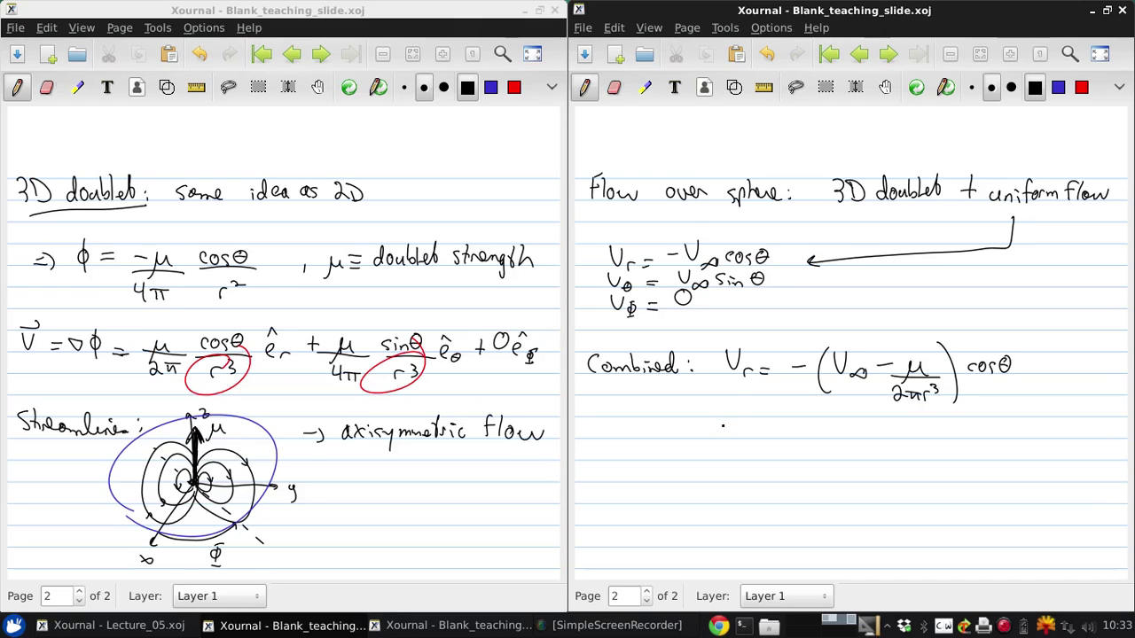
Write the combined Vθ = (V∞ + μ/4πr³) sinθ below Vr.
mouse_move(724, 417)
left_mouse_down()
mouse_move(740, 416)
mouse_move(743, 440)
mouse_move(770, 433)
left_mouse_up()
left_click_drag(759, 438, 799, 456)
mouse_move(812, 420)
left_mouse_down()
mouse_move(824, 438)
mouse_move(829, 414)
left_mouse_up()
left_click_drag(831, 436, 915, 438)
left_click_drag(883, 439, 933, 442)
left_click_drag(885, 450, 892, 465)
left_click_drag(898, 456, 906, 466)
left_click_drag(908, 458, 922, 458)
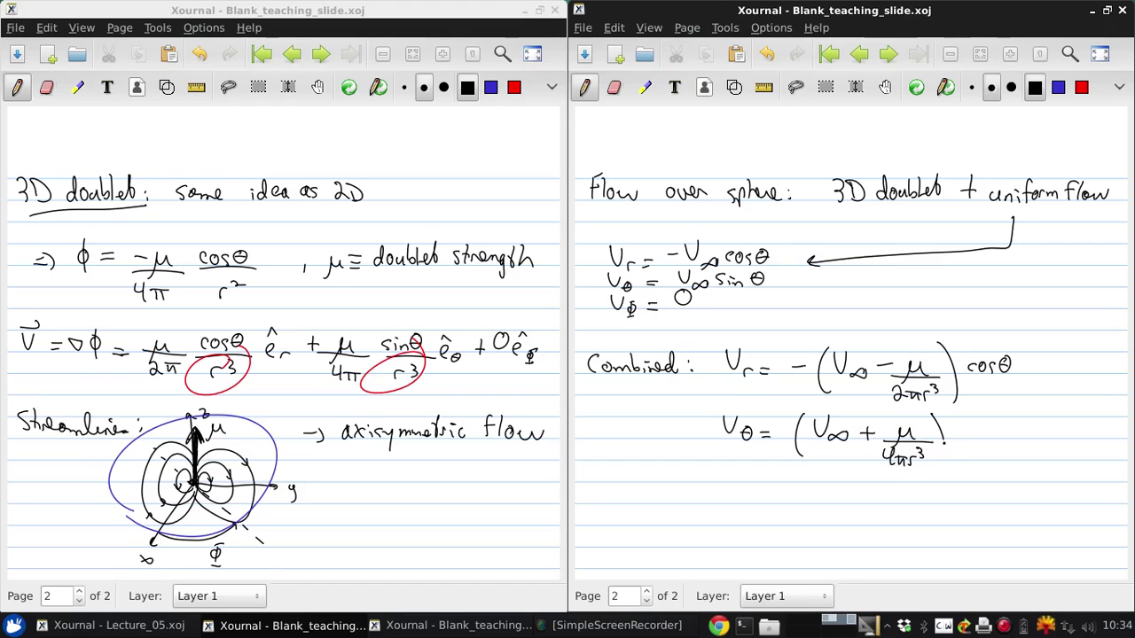
mouse_move(932, 414)
left_mouse_down()
mouse_move(937, 459)
mouse_move(965, 429)
mouse_move(993, 438)
left_mouse_up()
left_click_drag(986, 429, 1002, 429)
Add Vφ = 0, bracket the three equations with a starred brace, and undo the stray line.
left_click_drag(721, 485, 747, 504)
mouse_move(743, 493)
left_mouse_down()
mouse_move(746, 512)
mouse_move(772, 495)
left_mouse_up()
left_click_drag(761, 500, 782, 485)
left_click_drag(1020, 348, 1000, 530)
left_click_drag(1051, 404, 1050, 445)
mouse_move(1035, 413)
left_mouse_down()
mouse_move(1048, 425)
mouse_move(1041, 438)
left_mouse_up()
left_click_drag(684, 436, 1043, 438)
left_click(766, 54)
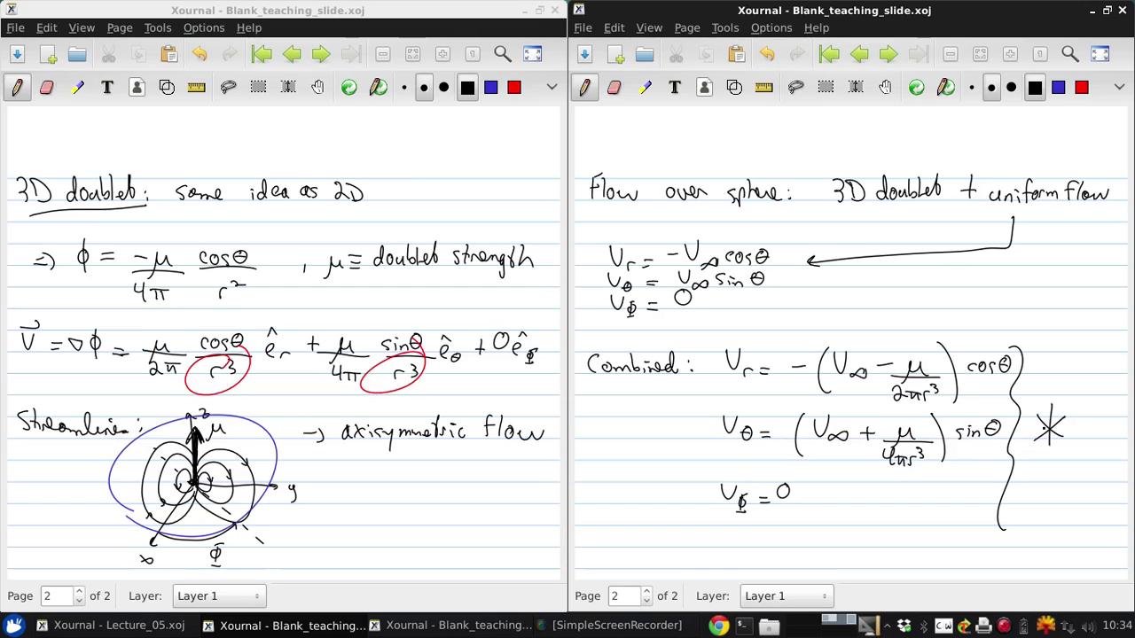
Tile the flow-over-sphere notes to the left half and a new blank page 3 to the right.
double_click(654, 7)
left_click_drag(222, 10, 1132, 168)
left_click(646, 591)
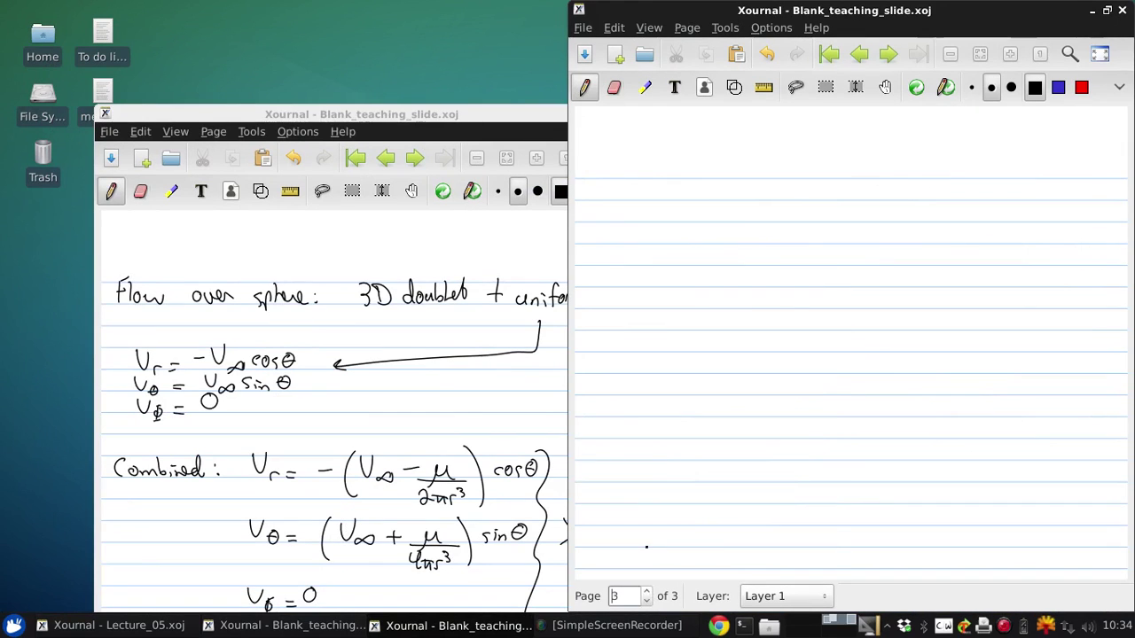
left_click_drag(388, 115, 4, 197)
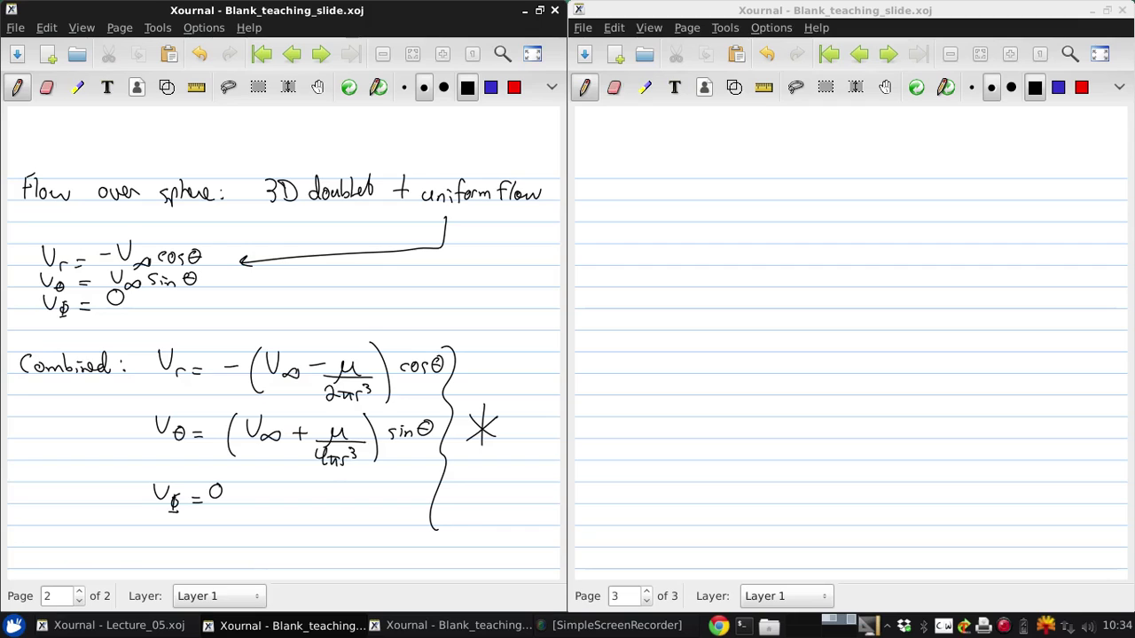
left_click(591, 188)
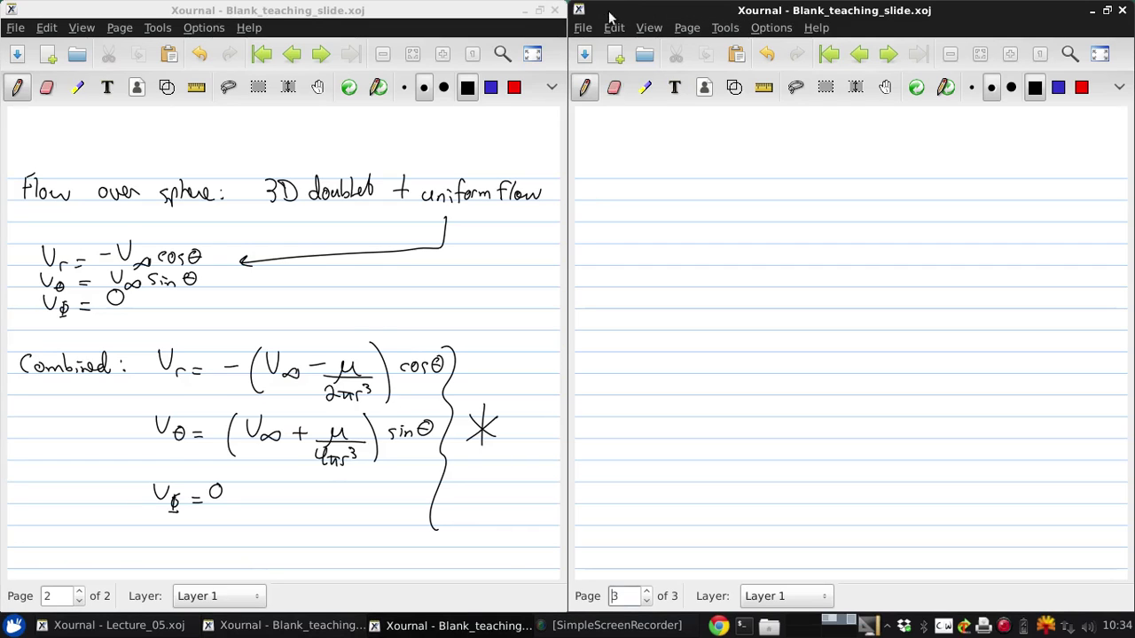
Write the bulleted heading 'Stagnation points:' at the top of page 3.
left_click(602, 178)
left_click_drag(603, 178, 596, 196)
mouse_move(608, 178)
left_mouse_down()
mouse_move(630, 212)
mouse_move(644, 202)
left_mouse_up()
left_click_drag(650, 193, 661, 198)
mouse_move(665, 177)
left_mouse_down()
mouse_move(665, 198)
mouse_move(694, 199)
mouse_move(666, 188)
mouse_move(725, 193)
left_mouse_up()
left_click(715, 195)
left_click_drag(733, 191, 750, 200)
left_click(761, 191)
left_click_drag(745, 188, 755, 199)
left_click(765, 198)
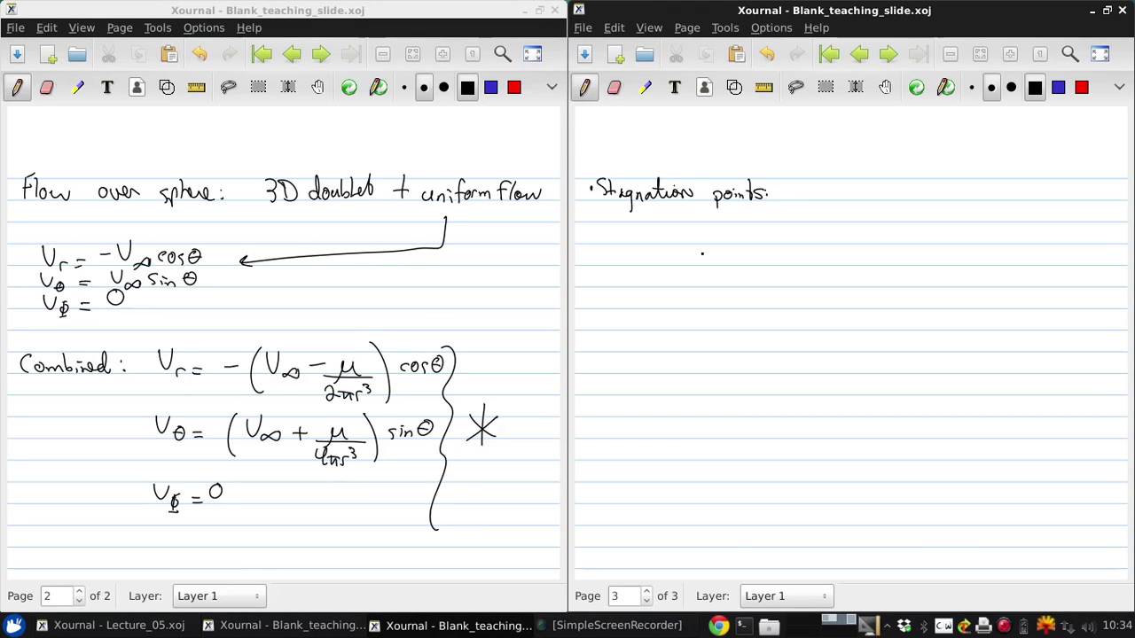
Write Vr = Vθ = 0 → sinθ = 0 below the heading.
left_click_drag(589, 248, 611, 261)
left_click_drag(615, 260, 623, 260)
mouse_move(615, 264)
left_mouse_down()
mouse_move(644, 246)
mouse_move(653, 256)
left_mouse_up()
left_click(647, 264)
left_click_drag(649, 263, 674, 255)
left_click_drag(664, 261, 690, 248)
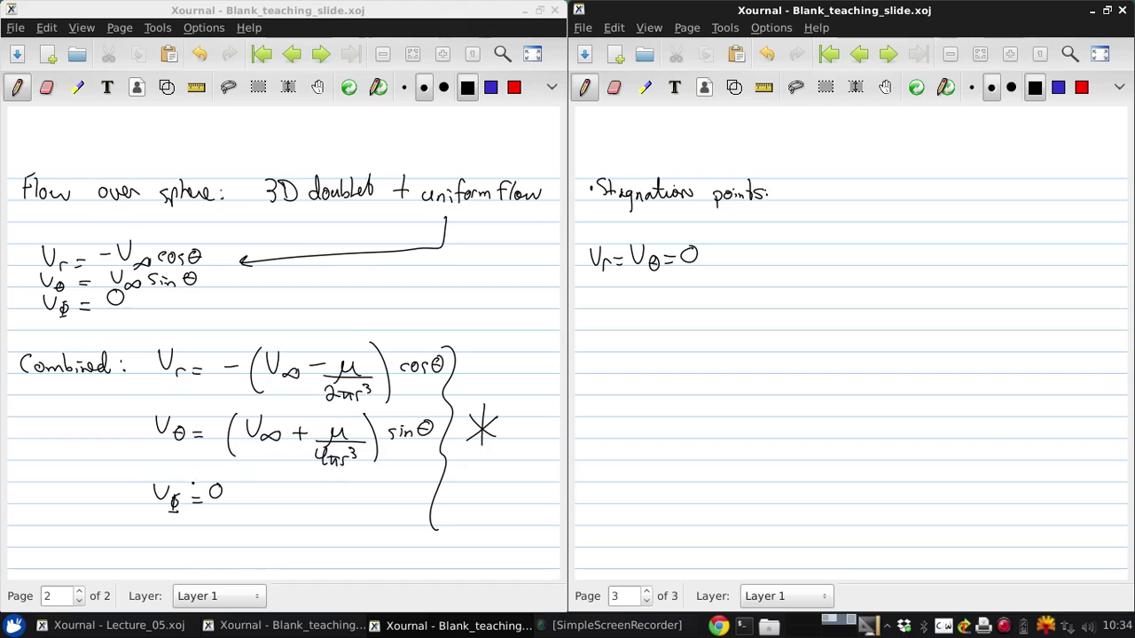
left_click_drag(716, 256, 736, 256)
left_click_drag(718, 261, 783, 263)
left_click_drag(787, 264, 813, 257)
left_click_drag(820, 259, 825, 254)
mouse_move(842, 246)
left_mouse_down()
mouse_move(836, 257)
mouse_move(844, 247)
left_mouse_up()
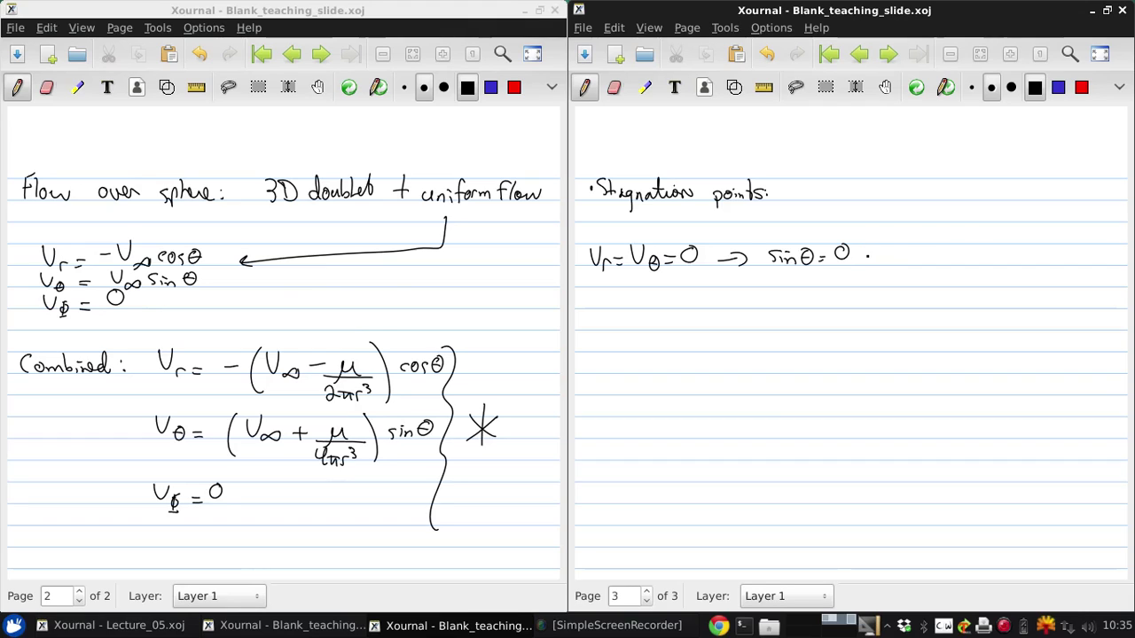
Complete the line with → θ = 0 and π.
left_click_drag(866, 258, 893, 257)
left_click_drag(887, 253, 889, 262)
mouse_move(922, 249)
left_mouse_down()
mouse_move(913, 266)
mouse_move(924, 250)
left_mouse_up()
left_click_drag(914, 257, 943, 260)
left_click_drag(931, 256, 942, 255)
mouse_move(958, 250)
left_mouse_down()
mouse_move(947, 257)
mouse_move(957, 249)
mouse_move(1028, 266)
mouse_move(1039, 247)
mouse_move(1068, 265)
mouse_move(1076, 254)
left_mouse_up()
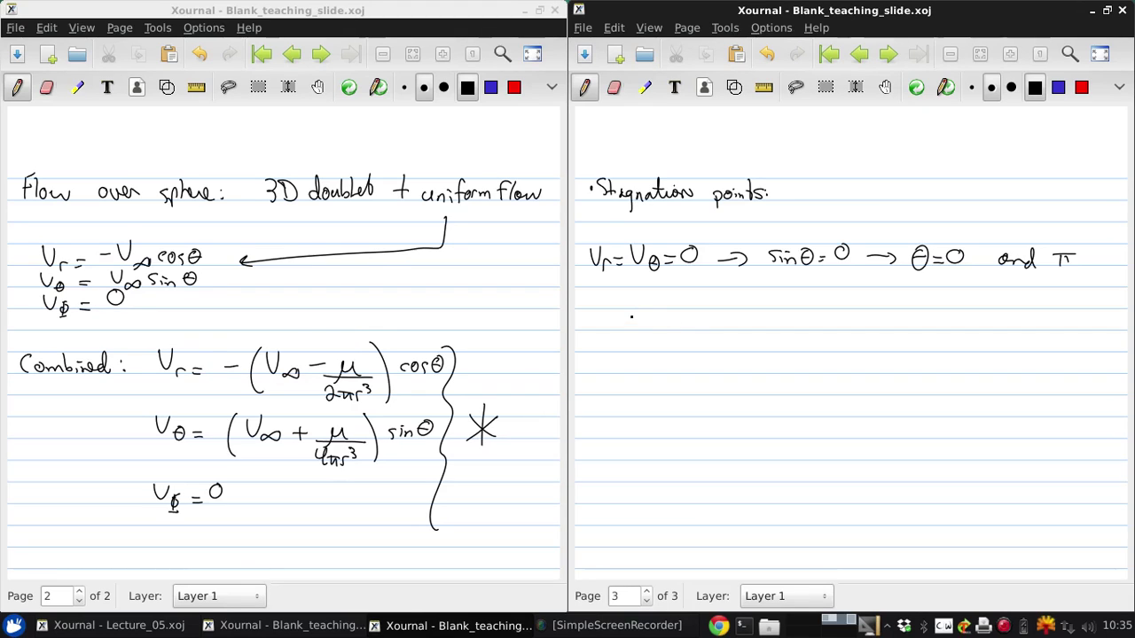
Write V∞ − μ/2πR³ = 0 → r = R below the stagnation line.
mouse_move(630, 306)
left_mouse_down()
mouse_move(646, 301)
mouse_move(665, 324)
mouse_move(771, 334)
mouse_move(716, 351)
mouse_move(725, 360)
left_mouse_up()
mouse_move(723, 360)
left_mouse_down()
mouse_move(750, 342)
mouse_move(756, 361)
mouse_move(799, 319)
left_mouse_up()
left_click(764, 350)
mouse_move(790, 326)
left_mouse_down()
mouse_move(817, 310)
mouse_move(923, 321)
left_mouse_up()
left_click_drag(925, 324, 939, 330)
mouse_move(957, 303)
left_mouse_down()
mouse_move(951, 332)
mouse_move(1039, 328)
left_mouse_up()
Annotate r = R with 'is coord. of stag. pt.'.
left_click_drag(1046, 321, 1063, 321)
mouse_move(1070, 321)
left_mouse_down()
mouse_move(1073, 308)
mouse_move(1079, 331)
left_mouse_up()
left_click_drag(945, 348, 951, 359)
left_click_drag(943, 351, 966, 360)
mouse_move(975, 340)
left_mouse_down()
mouse_move(978, 362)
mouse_move(984, 351)
left_mouse_up()
mouse_move(988, 353)
left_mouse_down()
mouse_move(993, 373)
mouse_move(1022, 373)
left_mouse_up()
left_click_drag(1024, 355, 1039, 366)
left_click_drag(1032, 352, 1042, 353)
left_click_drag(1052, 358, 1049, 364)
Write ⇒ R = (μ/2πV∞)^1/3 on a new line.
left_click_drag(595, 431, 606, 427)
mouse_move(605, 423)
left_mouse_down()
mouse_move(605, 436)
mouse_move(640, 437)
left_mouse_up()
mouse_move(640, 413)
left_mouse_down()
mouse_move(656, 435)
mouse_move(674, 430)
left_mouse_up()
mouse_move(665, 434)
left_mouse_down()
mouse_move(711, 451)
mouse_move(739, 428)
mouse_move(778, 438)
left_mouse_up()
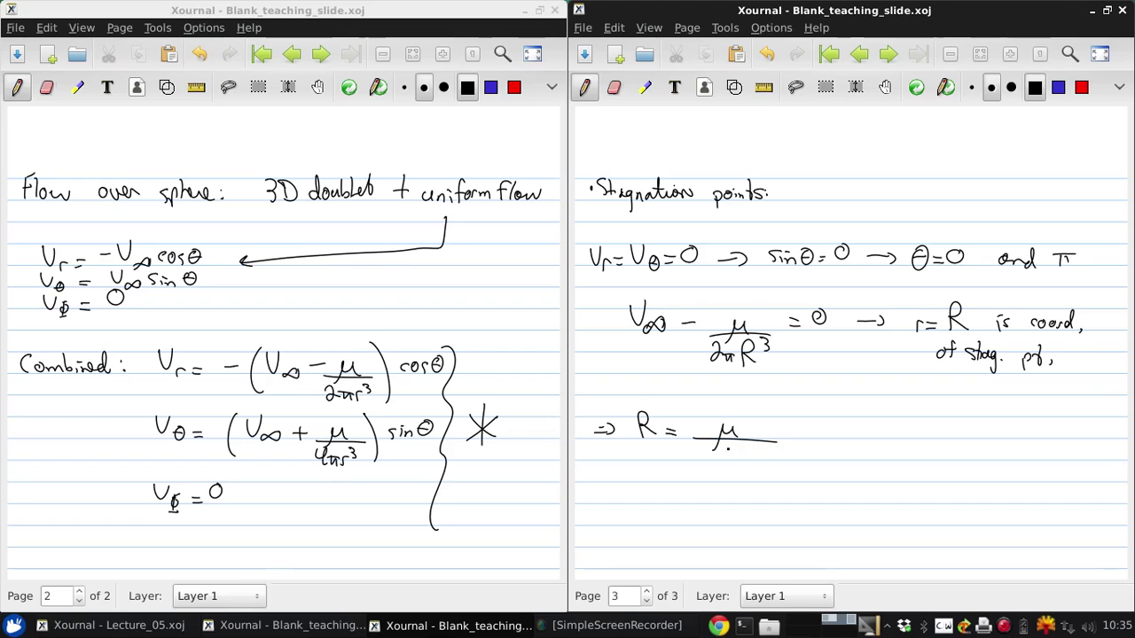
left_click_drag(697, 453, 709, 468)
mouse_move(700, 461)
left_mouse_down()
mouse_move(718, 458)
mouse_move(710, 468)
left_mouse_up()
mouse_move(720, 459)
left_mouse_down()
mouse_move(722, 468)
mouse_move(741, 449)
mouse_move(762, 463)
left_mouse_up()
mouse_move(701, 412)
left_mouse_down()
mouse_move(684, 449)
mouse_move(693, 481)
left_mouse_up()
left_click_drag(765, 410, 767, 479)
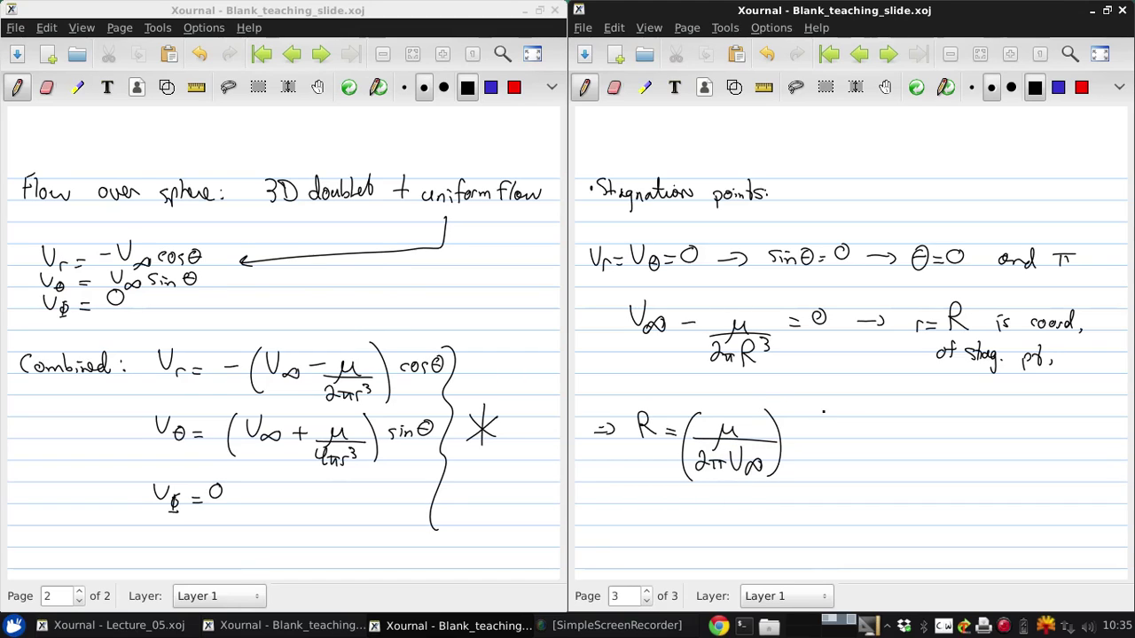
left_click_drag(779, 408, 780, 415)
mouse_move(784, 415)
left_mouse_down()
mouse_move(790, 404)
mouse_move(792, 418)
left_mouse_up()
Dock the stagnation-point notes left, the sphere-flow notes right, and show blank page 3.
left_click_drag(660, 11, 149, 102)
left_click_drag(222, 16, 1134, 212)
left_click_drag(430, 108, 2, 116)
left_click(646, 591)
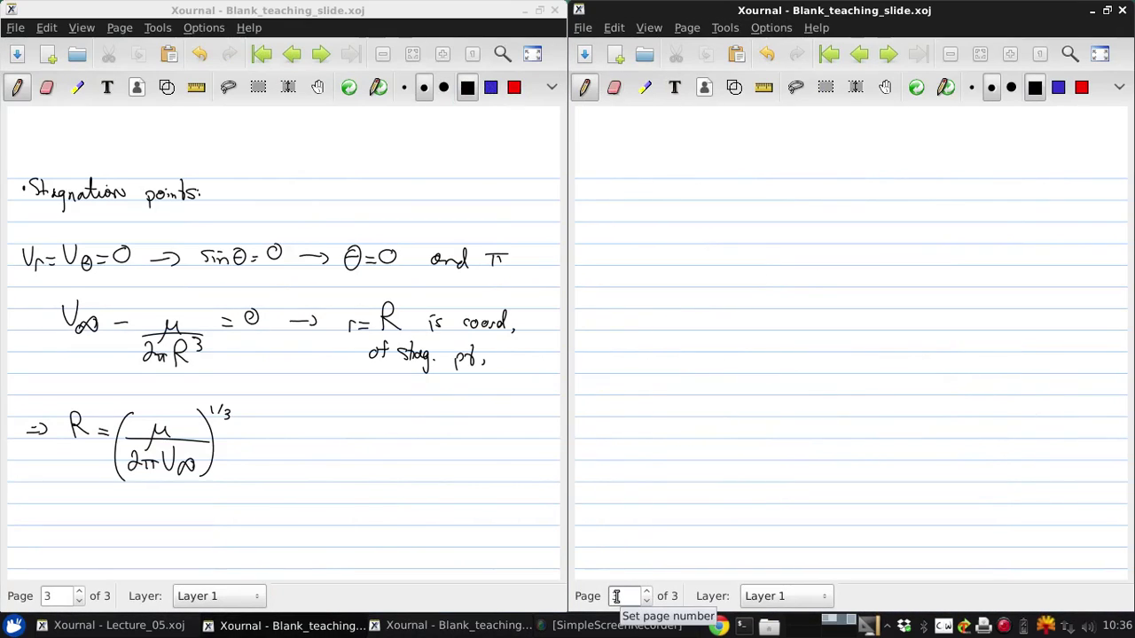
Handwrite r = R → Vr at the top of page 3.
left_click_drag(610, 188, 634, 189)
left_click_drag(621, 195, 633, 195)
mouse_move(644, 175)
left_mouse_down()
mouse_move(644, 199)
mouse_move(701, 193)
mouse_move(695, 202)
mouse_move(743, 178)
left_mouse_up()
left_click_drag(748, 201, 756, 189)
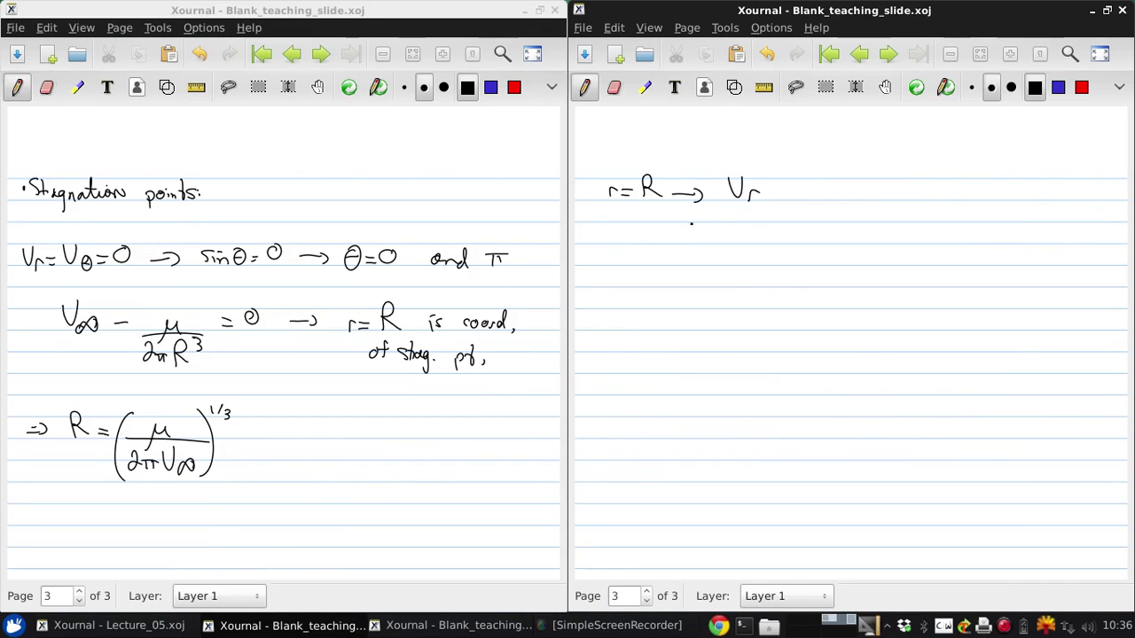
Write Vr = −(V∞ − …/r³)cosθ on the next line.
left_click_drag(600, 244, 616, 241)
left_click_drag(613, 267, 647, 256)
left_click_drag(633, 261, 647, 261)
mouse_move(706, 240)
left_mouse_down()
mouse_move(705, 283)
mouse_move(724, 245)
mouse_move(747, 259)
mouse_move(802, 258)
mouse_move(816, 274)
mouse_move(787, 290)
mouse_move(817, 289)
left_mouse_up()
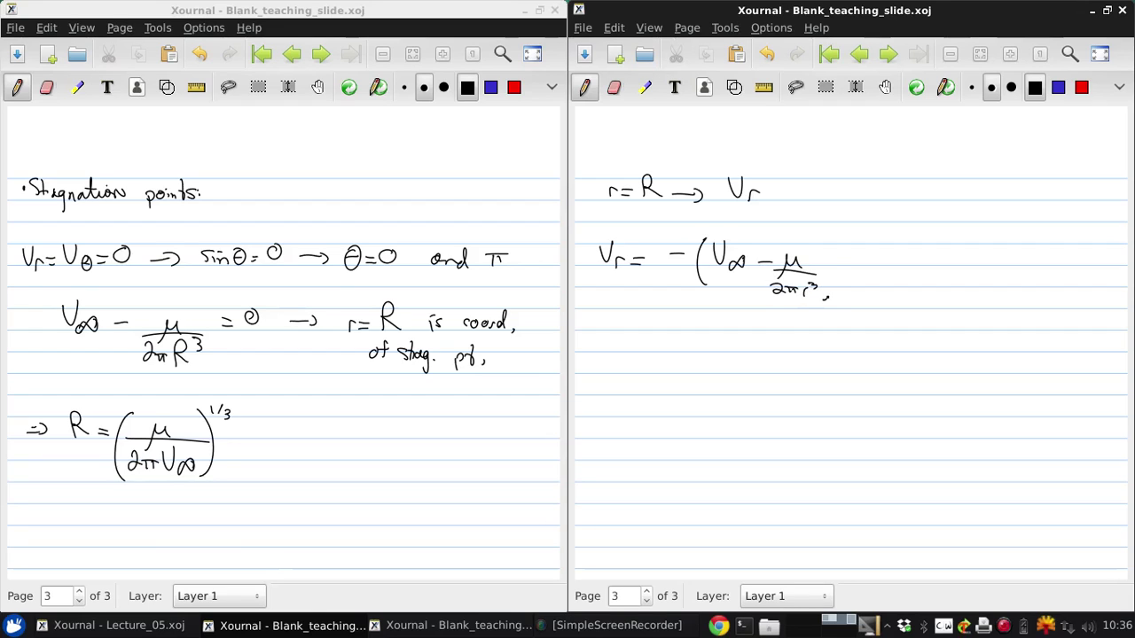
left_click_drag(824, 236, 826, 300)
left_click_drag(851, 252, 846, 260)
left_click_drag(860, 252, 863, 261)
mouse_move(873, 252)
left_mouse_down()
mouse_move(867, 262)
mouse_move(883, 248)
left_mouse_up()
left_click_drag(880, 253, 890, 254)
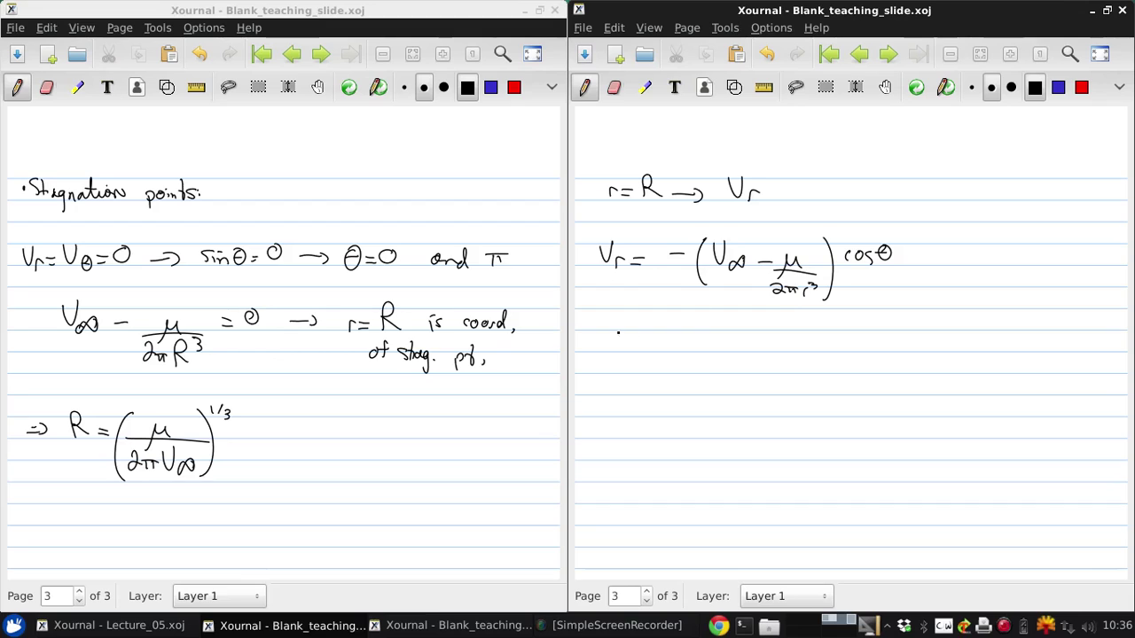
Write R = (μ/2πU∞)^1/3 followed by an arrow.
mouse_move(592, 323)
left_mouse_down()
mouse_move(594, 353)
mouse_move(610, 352)
left_mouse_up()
left_click_drag(616, 355, 633, 348)
mouse_move(660, 351)
left_mouse_down()
mouse_move(649, 370)
mouse_move(676, 353)
mouse_move(707, 360)
left_mouse_up()
left_click_drag(638, 380, 651, 390)
mouse_move(653, 383)
left_mouse_down()
mouse_move(665, 383)
mouse_move(658, 394)
left_mouse_up()
left_click_drag(668, 383, 704, 395)
left_click_drag(652, 324, 642, 392)
left_click_drag(702, 330, 714, 404)
mouse_move(727, 328)
left_mouse_down()
mouse_move(727, 348)
mouse_move(805, 350)
left_mouse_up()
mouse_move(796, 342)
left_mouse_down()
mouse_move(796, 356)
mouse_move(863, 339)
mouse_move(934, 351)
left_mouse_up()
Write Vr = −(U∞ − U∞)cosθ = 0, undoing the stray strokes.
left_click_drag(949, 330, 1011, 352)
mouse_move(1027, 342)
left_mouse_down()
mouse_move(1030, 355)
mouse_move(1033, 340)
mouse_move(1015, 330)
mouse_move(1029, 358)
mouse_move(1019, 349)
mouse_move(1057, 346)
left_mouse_up()
left_click(764, 53)
left_click(764, 54)
left_click(764, 53)
left_click_drag(1058, 340, 1073, 333)
left_click_drag(1068, 340, 1080, 340)
left_click_drag(896, 396, 945, 388)
left_click_drag(940, 376, 936, 378)
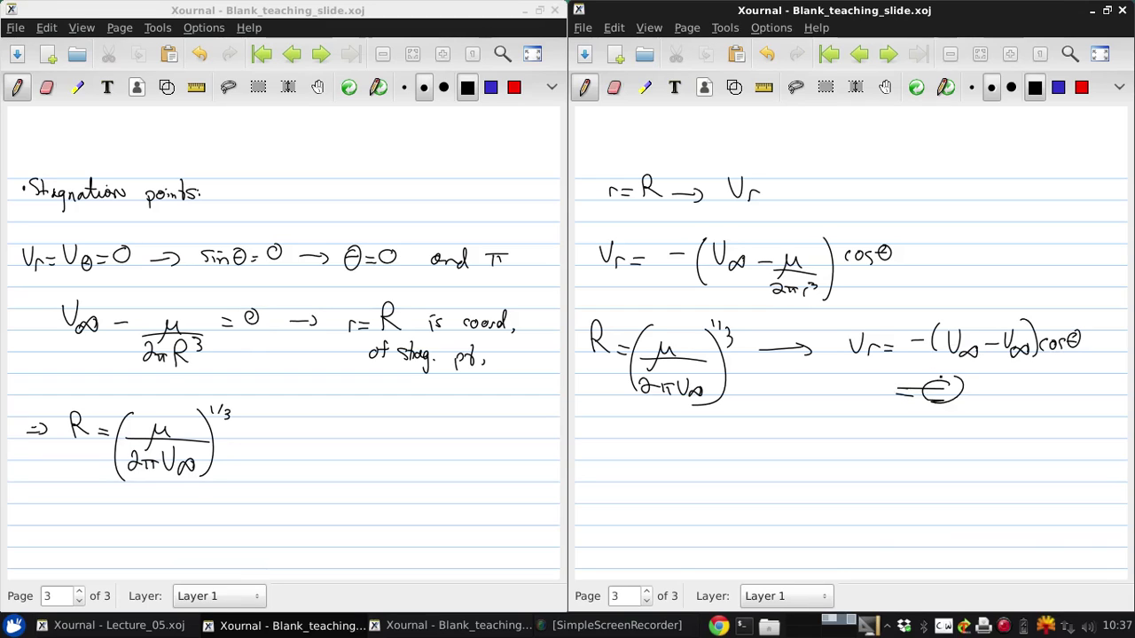
left_click(766, 53)
left_click(766, 54)
left_click_drag(778, 383, 924, 378)
left_click(766, 54)
left_click(766, 53)
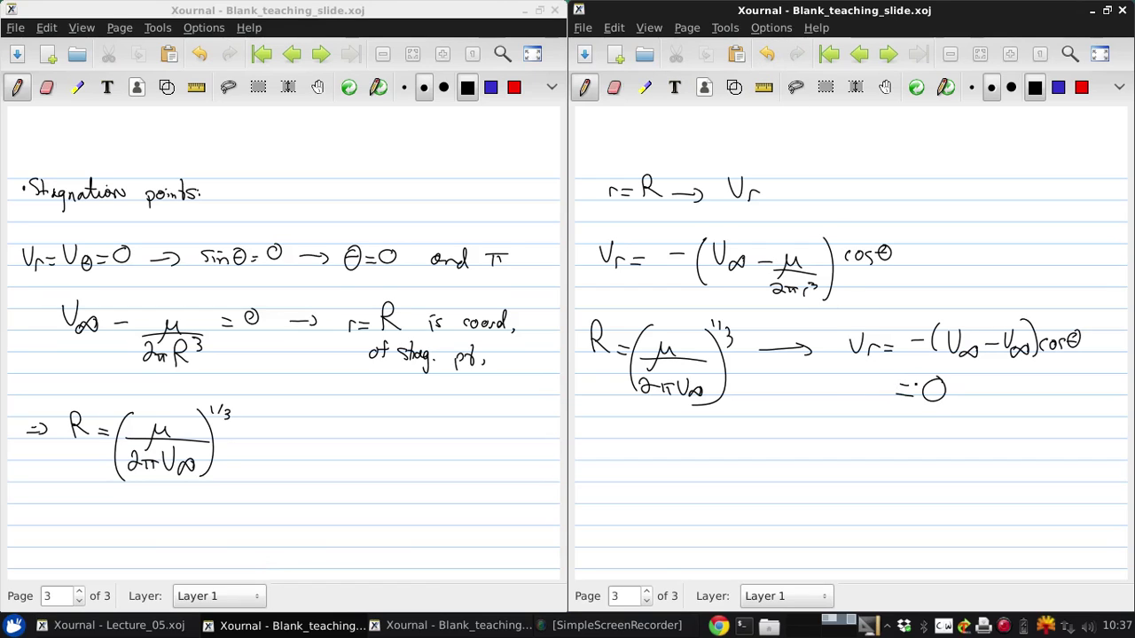
Conclude with ⇒ Vr = 0 @ r = R.
left_click_drag(603, 444, 605, 455)
mouse_move(621, 434)
left_mouse_down()
mouse_move(631, 458)
mouse_move(640, 436)
left_mouse_up()
left_click_drag(645, 461, 670, 449)
left_click_drag(660, 456, 683, 439)
mouse_move(733, 452)
left_mouse_down()
mouse_move(747, 438)
mouse_move(783, 450)
left_mouse_up()
left_click_drag(785, 458, 797, 449)
mouse_move(816, 427)
left_mouse_down()
mouse_move(816, 459)
mouse_move(837, 458)
left_mouse_up()
left_click(841, 457)
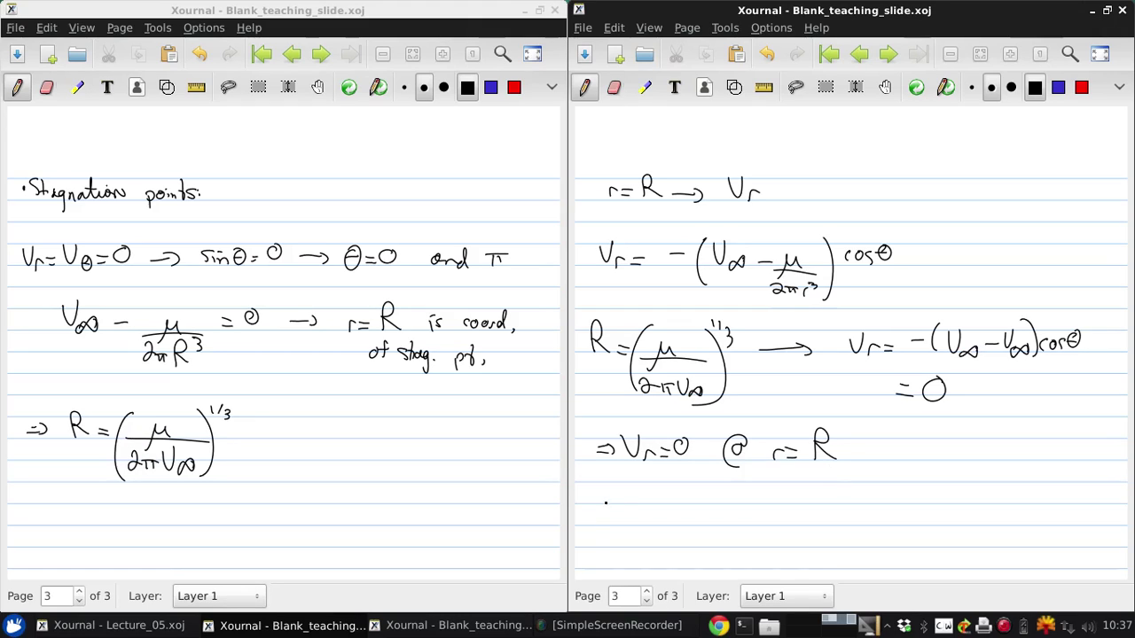
Handwrite 'Eqns ✱ are v field for incompressible' below the result.
mouse_move(602, 503)
left_mouse_down()
mouse_move(608, 537)
mouse_move(628, 524)
mouse_move(672, 526)
left_mouse_up()
mouse_move(663, 516)
left_mouse_down()
mouse_move(688, 501)
mouse_move(685, 526)
left_mouse_up()
left_click(686, 522)
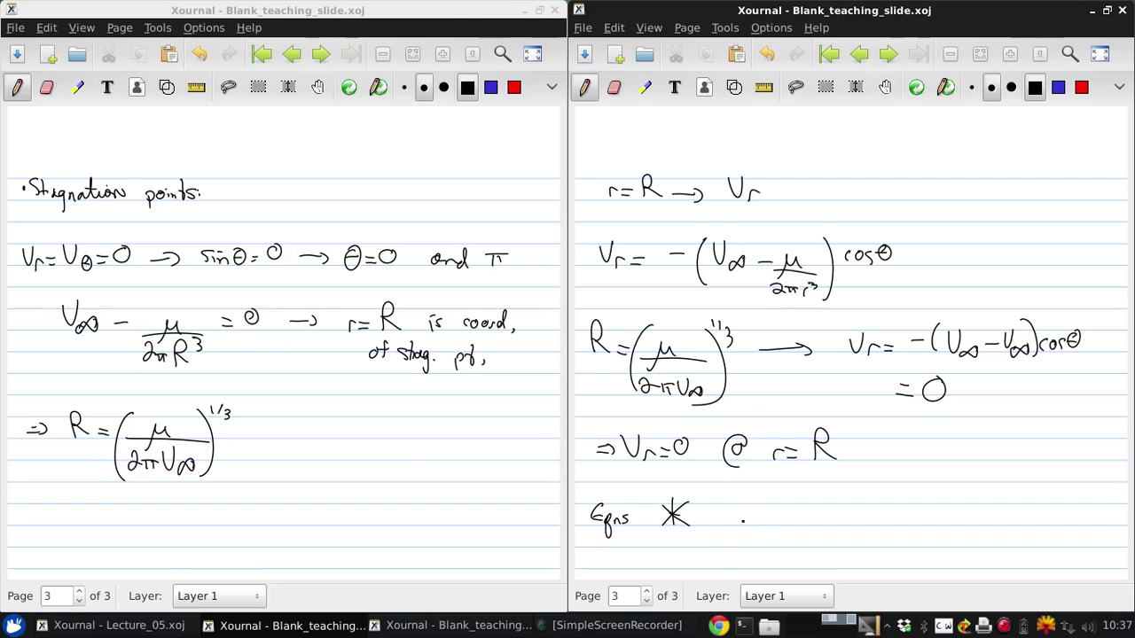
mouse_move(741, 519)
left_mouse_down()
mouse_move(755, 527)
mouse_move(822, 501)
mouse_move(845, 525)
left_mouse_up()
left_click_drag(838, 514, 853, 521)
left_click_drag(856, 516, 869, 523)
left_click_drag(879, 514, 909, 527)
left_click_drag(905, 514, 937, 516)
left_click_drag(957, 518, 1044, 523)
left_click(977, 522)
mouse_move(1051, 500)
left_mouse_down()
mouse_move(1055, 523)
mouse_move(1073, 523)
left_mouse_up()
Finish the sentence with 'flow over sphere of radius R.'.
mouse_move(750, 533)
left_mouse_down()
mouse_move(741, 555)
mouse_move(755, 555)
left_mouse_up()
mouse_move(761, 542)
left_mouse_down()
mouse_move(762, 553)
mouse_move(830, 550)
left_mouse_up()
left_click_drag(828, 544, 851, 546)
left_click(876, 547)
left_click_drag(851, 548, 886, 564)
left_click_drag(888, 548, 910, 555)
left_click_drag(911, 550, 926, 555)
left_click_drag(925, 550, 1000, 552)
mouse_move(1007, 531)
left_mouse_down()
mouse_move(1009, 553)
mouse_move(1070, 555)
left_mouse_up()
left_click_drag(1072, 531, 1100, 557)
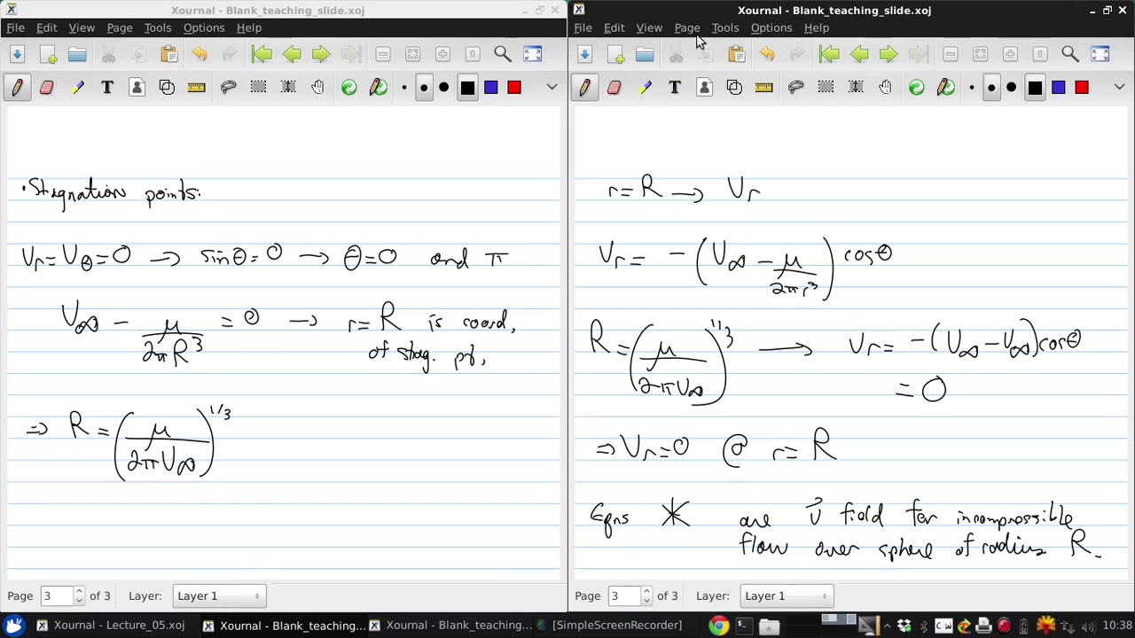
Swap the windows so the r = R notes sit on the left half.
left_click_drag(682, 12, 106, 128)
left_click_drag(351, 9, 1133, 266)
left_click_drag(352, 137, 2, 177)
On new page 4, draw a recognized circle with radius arrow R and an incoming flow arrow.
left_click(647, 592)
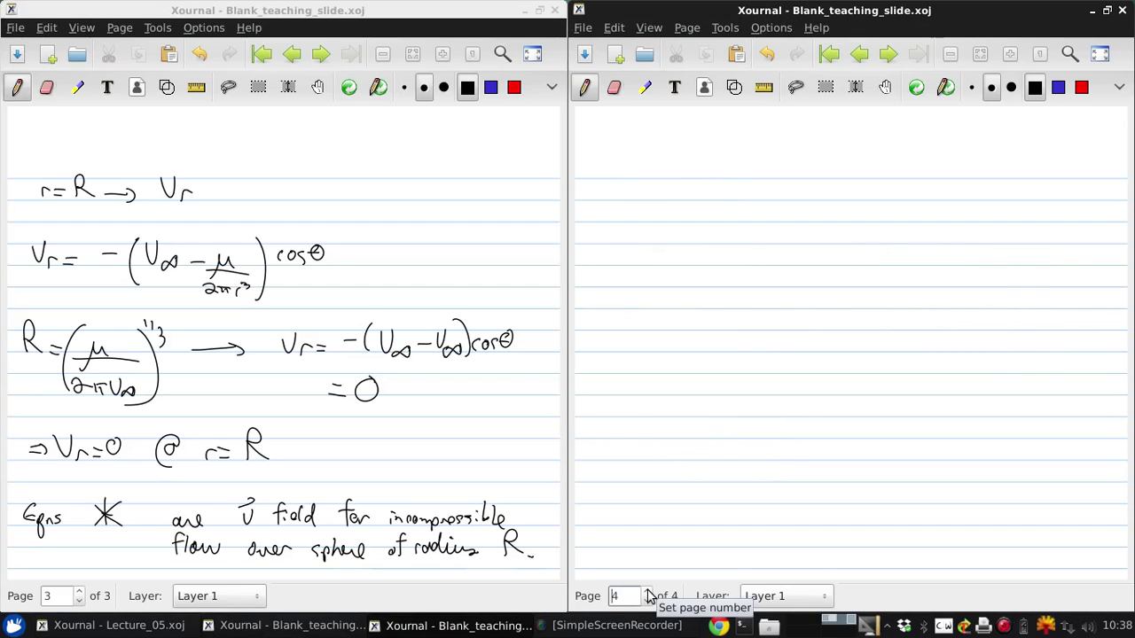
left_click(735, 87)
mouse_move(675, 217)
left_mouse_down()
mouse_move(654, 232)
mouse_move(692, 204)
mouse_move(708, 226)
left_mouse_up()
left_click(684, 231)
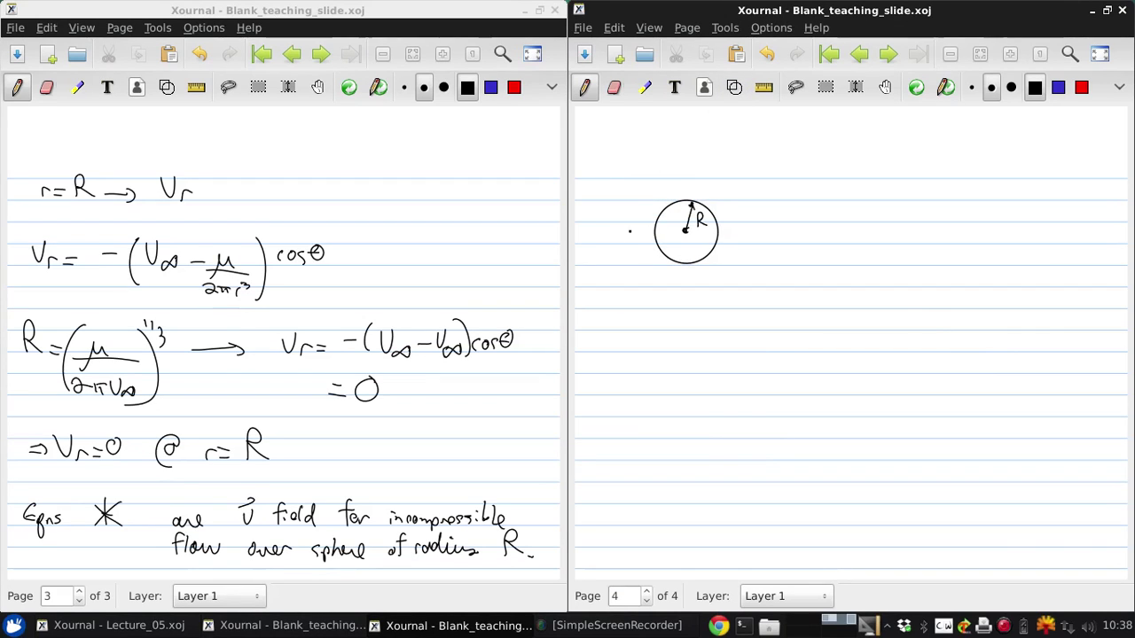
left_click_drag(589, 236, 804, 233)
Sketch streamlines above and below the circle with arrowheads, redoing misdrawn ones.
left_click_drag(588, 222, 712, 197)
left_click(767, 54)
mouse_move(587, 226)
left_mouse_down()
mouse_move(644, 199)
mouse_move(718, 194)
mouse_move(810, 212)
left_mouse_up()
mouse_move(587, 198)
left_mouse_down()
mouse_move(616, 187)
mouse_move(795, 191)
left_mouse_up()
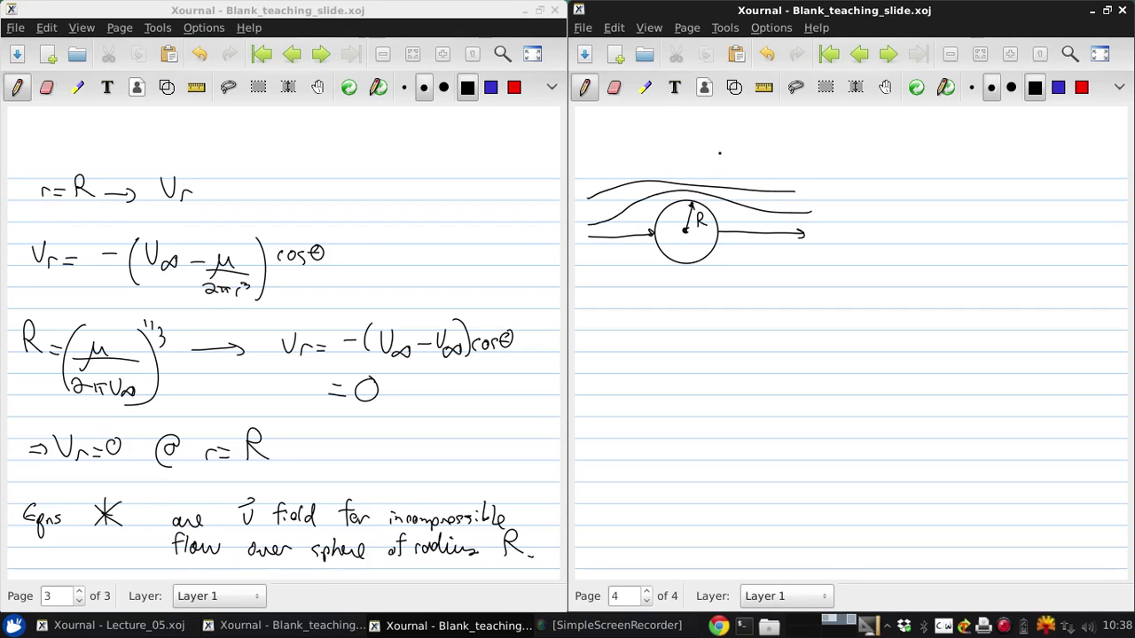
left_click(767, 54)
mouse_move(596, 195)
left_mouse_down()
mouse_move(674, 182)
mouse_move(782, 199)
left_mouse_up()
mouse_move(599, 263)
left_mouse_down()
mouse_move(809, 265)
mouse_move(621, 278)
mouse_move(798, 278)
left_mouse_up()
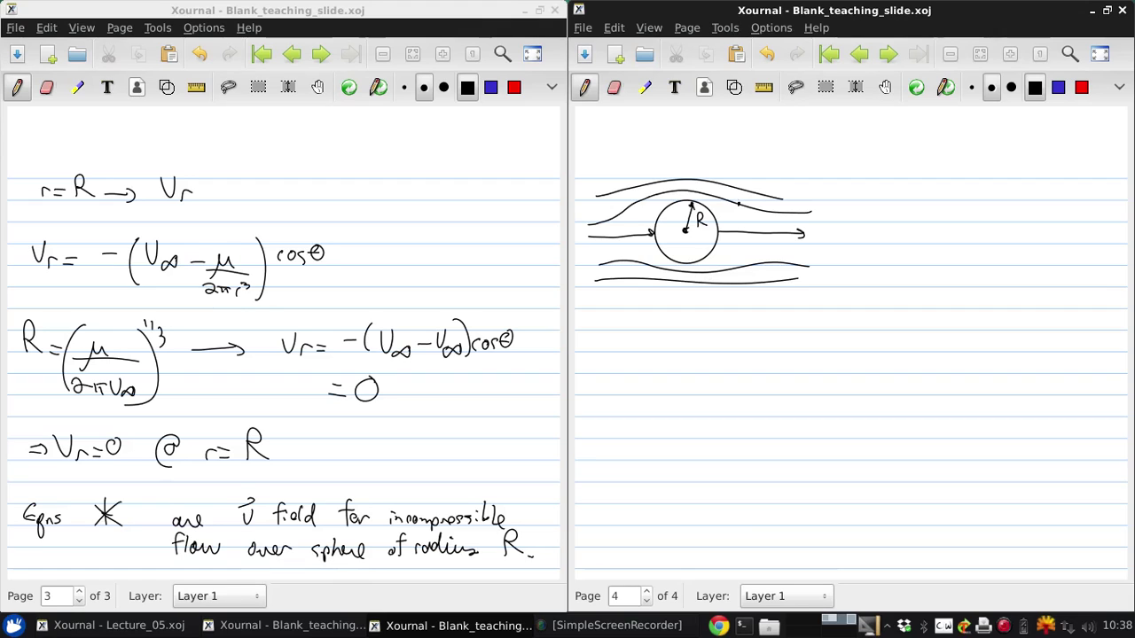
left_click_drag(735, 263, 732, 288)
Write r = R: Vθ = 3/2 V∞ sinθ under the sketch.
left_click_drag(604, 329, 613, 319)
left_click_drag(616, 320, 628, 319)
left_click_drag(617, 325, 641, 330)
mouse_move(639, 304)
left_mouse_down()
mouse_move(663, 326)
mouse_move(740, 310)
left_mouse_up()
left_click(675, 328)
left_click_drag(750, 322, 752, 321)
left_click_drag(746, 329, 779, 321)
mouse_move(768, 328)
left_mouse_down()
mouse_move(804, 313)
mouse_move(818, 320)
mouse_move(816, 342)
mouse_move(843, 310)
left_mouse_up()
left_click_drag(847, 331, 916, 320)
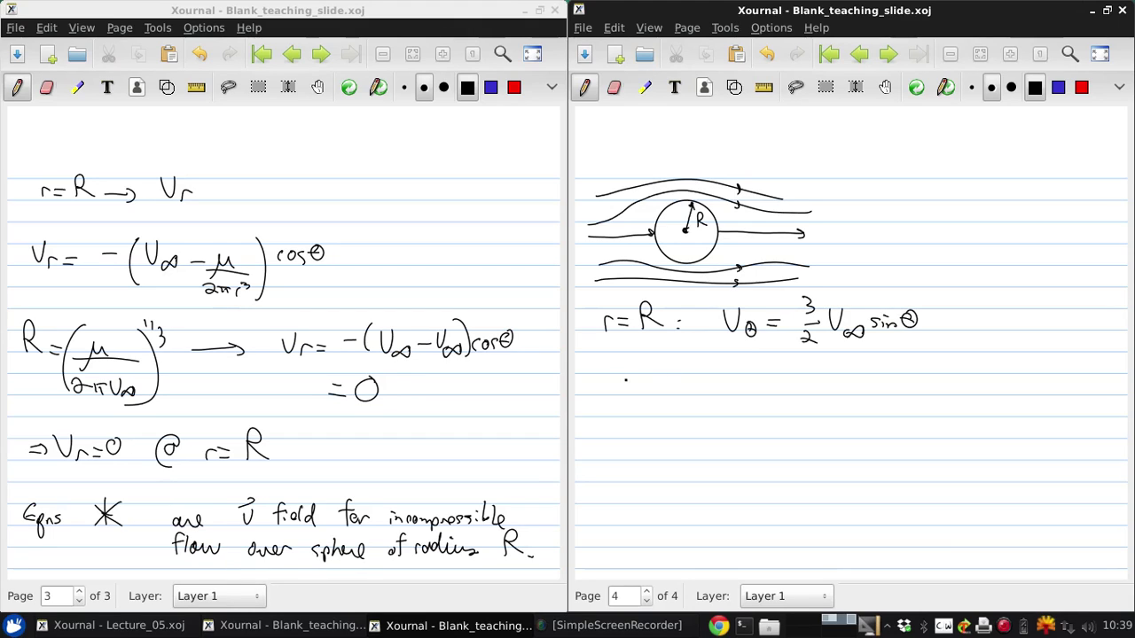
Write θ = π/2 & 3π/2 on the next line.
left_click_drag(608, 375, 636, 382)
left_click_drag(650, 378, 648, 390)
mouse_move(658, 378)
left_mouse_down()
mouse_move(658, 392)
mouse_move(664, 377)
left_mouse_up()
mouse_move(645, 396)
left_mouse_down()
mouse_move(665, 394)
mouse_move(669, 410)
left_mouse_up()
mouse_move(711, 378)
left_mouse_down()
mouse_move(712, 390)
mouse_move(753, 385)
left_mouse_up()
left_click_drag(744, 387, 757, 399)
mouse_move(735, 404)
left_mouse_down()
mouse_move(754, 411)
mouse_move(798, 388)
left_mouse_up()
Add ⇒ VMAX = 3/2 V∞ after the angles.
left_click_drag(788, 395, 798, 395)
mouse_move(798, 381)
left_mouse_down()
mouse_move(799, 397)
mouse_move(842, 396)
mouse_move(849, 376)
left_mouse_up()
mouse_move(849, 401)
left_mouse_down()
mouse_move(856, 388)
mouse_move(861, 399)
left_mouse_up()
left_click_drag(864, 399, 875, 401)
mouse_move(872, 392)
left_mouse_down()
mouse_move(883, 404)
mouse_move(908, 396)
left_mouse_up()
mouse_move(897, 391)
left_mouse_down()
mouse_move(932, 376)
mouse_move(934, 388)
left_mouse_up()
mouse_move(929, 392)
left_mouse_down()
mouse_move(944, 391)
mouse_move(943, 410)
left_mouse_up()
mouse_move(948, 381)
left_mouse_down()
mouse_move(956, 400)
mouse_move(965, 376)
mouse_move(984, 393)
left_mouse_up()
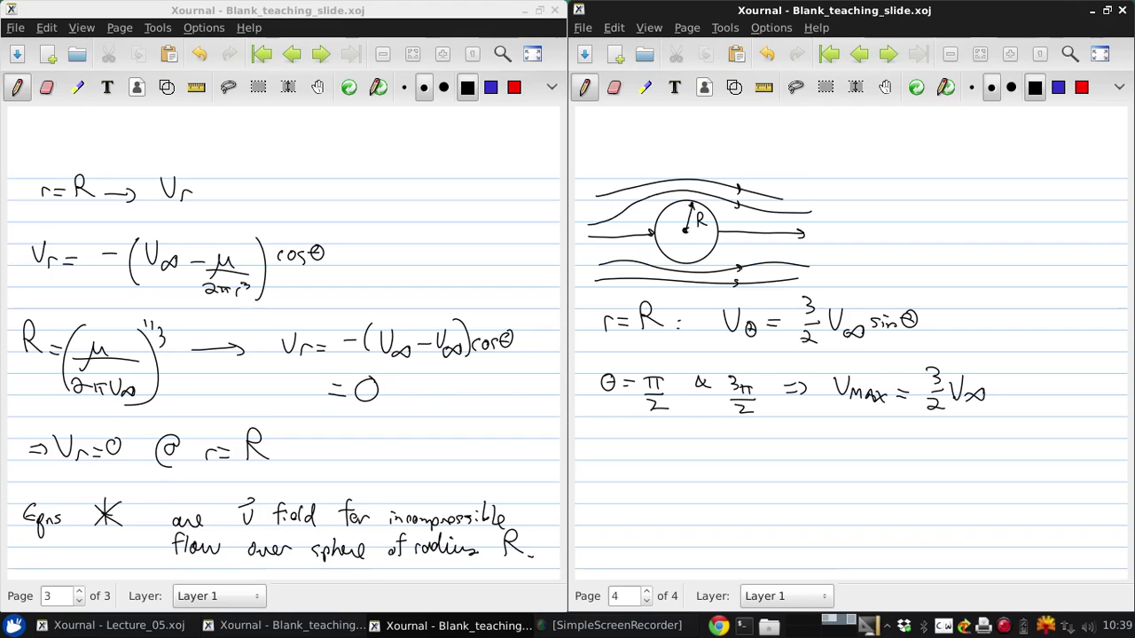
Write 'Recall: 2D — Vmax = 2V∞' on a new line.
mouse_move(596, 465)
left_mouse_down()
mouse_move(596, 478)
mouse_move(608, 478)
left_mouse_up()
left_click_drag(608, 472, 665, 481)
left_click_drag(673, 468, 720, 481)
left_click_drag(729, 467, 731, 480)
mouse_move(748, 474)
left_mouse_down()
mouse_move(837, 458)
mouse_move(856, 481)
left_mouse_up()
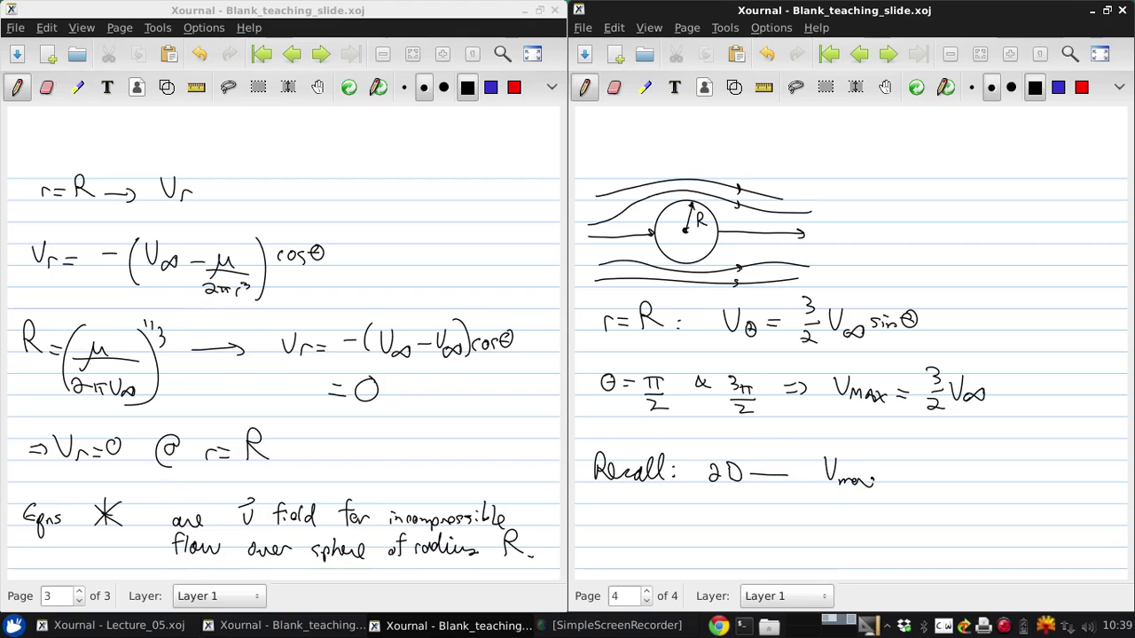
left_click_drag(885, 471, 896, 470)
mouse_move(885, 478)
left_mouse_down()
mouse_move(926, 479)
mouse_move(946, 459)
left_mouse_up()
left_click_drag(954, 475, 963, 473)
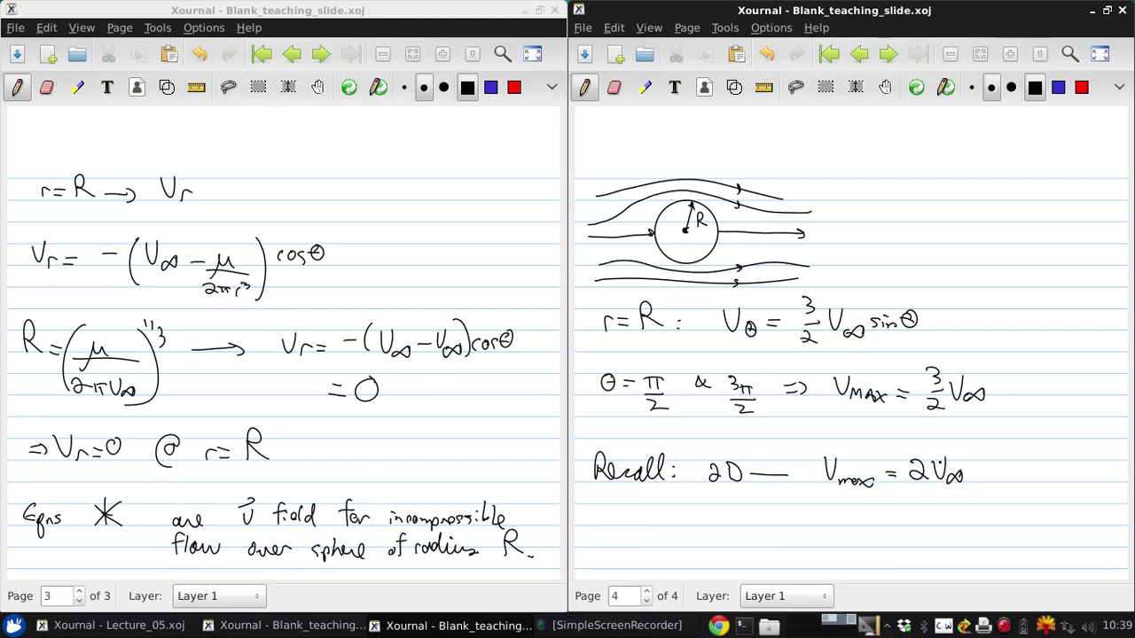
Dock the sphere-flow notes left and add a blank page after page 3 in the right window.
double_click(679, 13)
left_click(240, 7)
left_click_drag(239, 7, 807, 7)
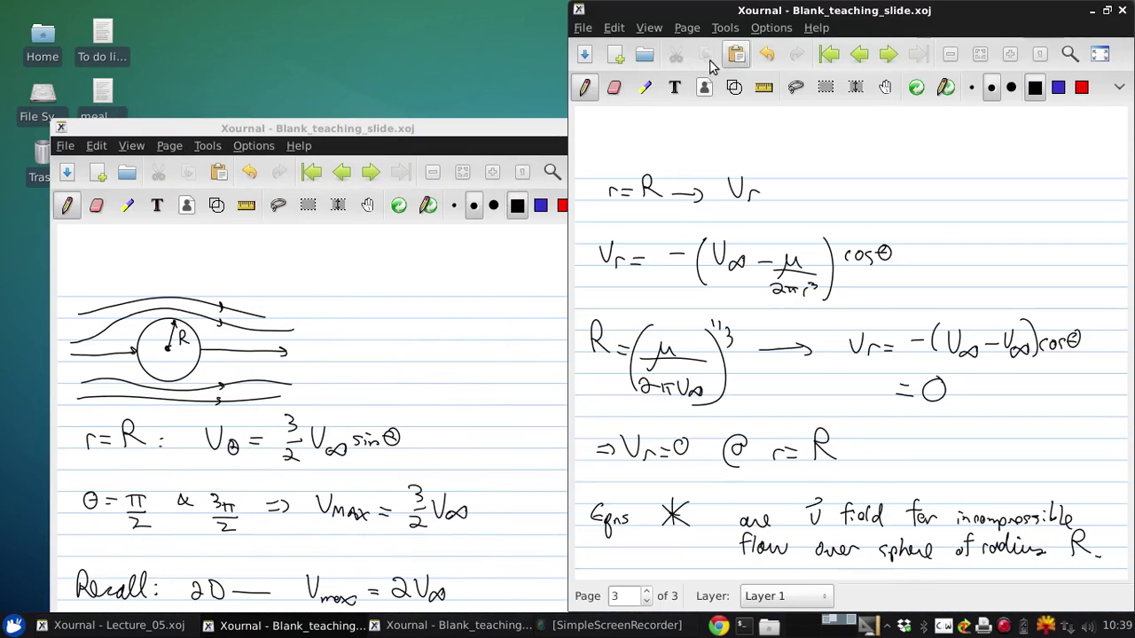
left_click(888, 54)
left_click_drag(411, 129, 2, 184)
left_click(640, 34)
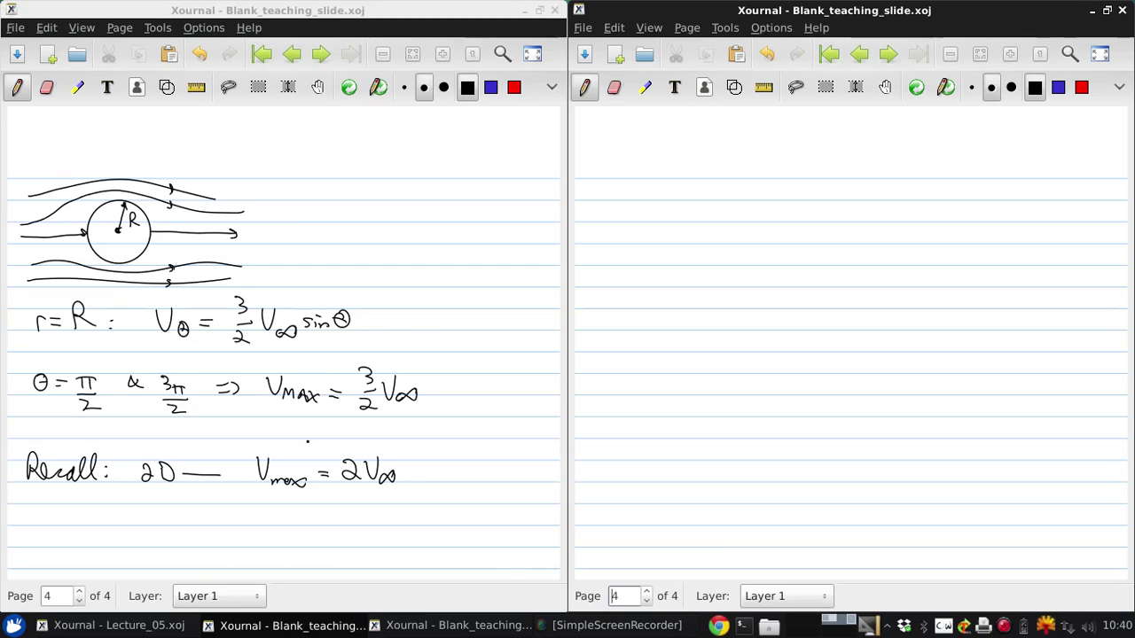
Handwrite the heading '→ THREE DIMENSIONAL RELIEF' across the top of the blank page.
mouse_move(604, 192)
left_mouse_down()
mouse_move(663, 178)
mouse_move(654, 197)
left_mouse_up()
mouse_move(666, 180)
left_mouse_down()
mouse_move(667, 197)
mouse_move(678, 189)
left_mouse_up()
left_click_drag(677, 180, 677, 197)
mouse_move(685, 180)
left_mouse_down()
mouse_move(684, 198)
mouse_move(700, 197)
left_mouse_up()
left_click_drag(700, 188, 752, 198)
mouse_move(753, 180)
left_mouse_down()
mouse_move(753, 198)
mouse_move(809, 198)
left_mouse_up()
left_click_drag(801, 190, 808, 190)
left_click_drag(811, 198, 834, 194)
mouse_move(847, 181)
left_mouse_down()
mouse_move(847, 197)
mouse_move(857, 182)
mouse_move(870, 197)
left_mouse_up()
left_click_drag(871, 182, 882, 197)
mouse_move(884, 196)
left_mouse_down()
mouse_move(891, 177)
mouse_move(897, 196)
left_mouse_up()
mouse_move(901, 178)
left_mouse_down()
mouse_move(901, 194)
mouse_move(946, 202)
left_mouse_up()
mouse_move(947, 176)
left_mouse_down()
mouse_move(964, 200)
mouse_move(966, 186)
mouse_move(978, 191)
left_mouse_up()
left_click_drag(970, 200, 989, 201)
left_click_drag(989, 201, 1000, 200)
left_click_drag(1005, 181, 1010, 199)
mouse_move(1021, 182)
left_mouse_down()
mouse_move(1022, 202)
mouse_move(1036, 181)
left_mouse_up()
Draw a down arrow under the heading and write 'exists for all 3D flows!' beneath it.
left_click_drag(778, 212, 784, 238)
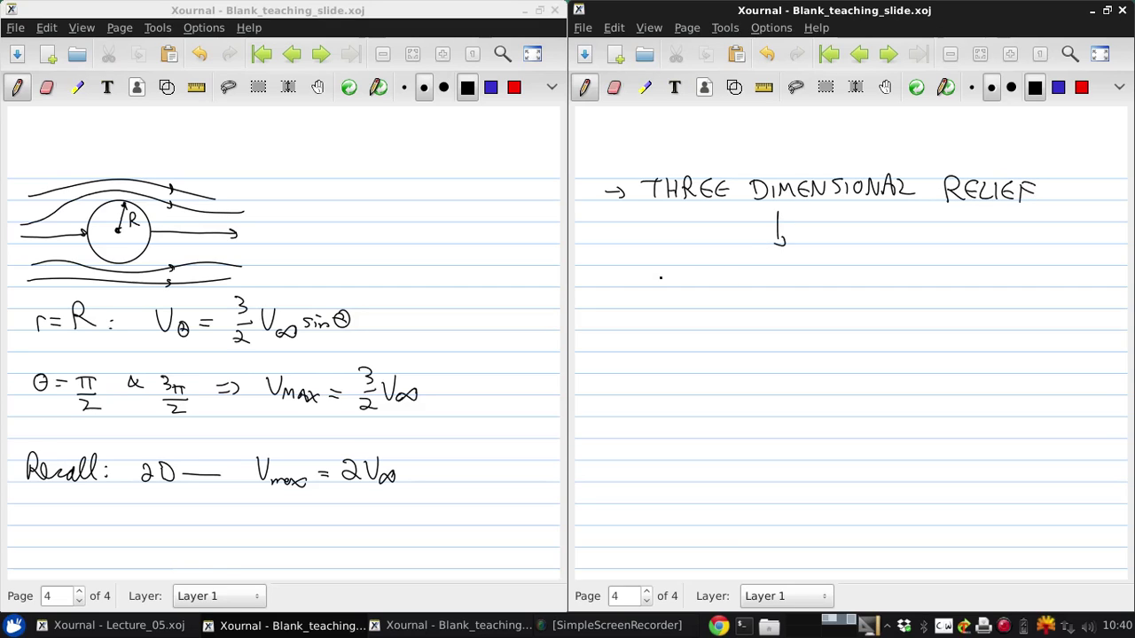
mouse_move(661, 278)
left_mouse_down()
mouse_move(752, 287)
mouse_move(826, 270)
mouse_move(835, 287)
left_mouse_up()
left_click_drag(867, 266, 869, 282)
mouse_move(883, 264)
left_mouse_down()
mouse_move(887, 287)
mouse_move(931, 291)
left_mouse_up()
mouse_move(945, 270)
left_mouse_down()
mouse_move(958, 284)
mouse_move(991, 282)
left_mouse_up()
left_click_drag(994, 248, 992, 274)
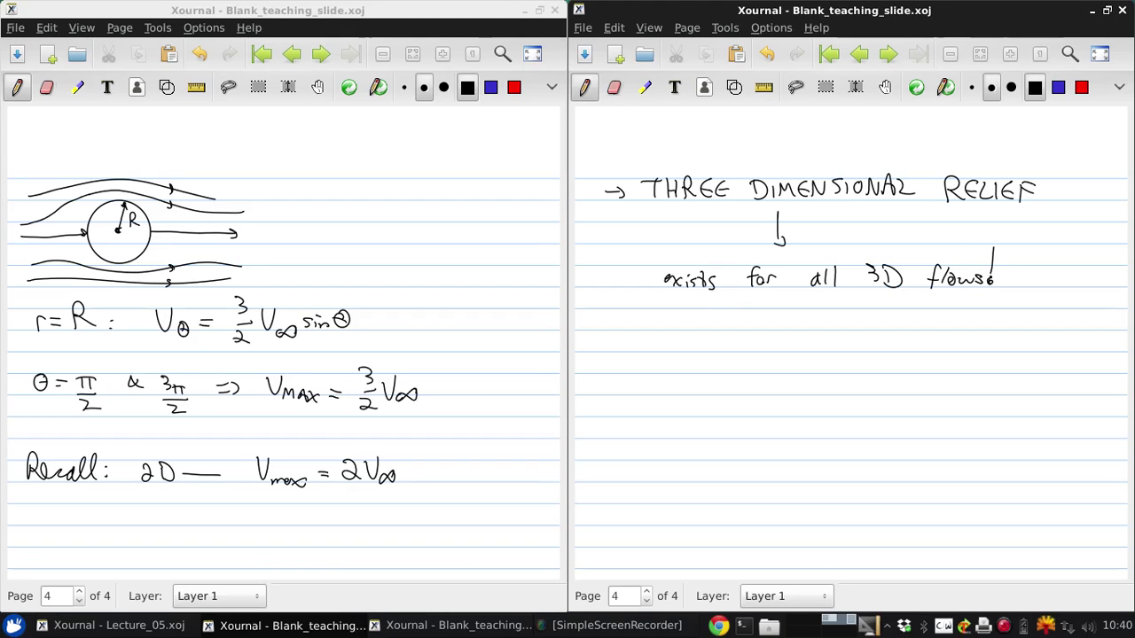